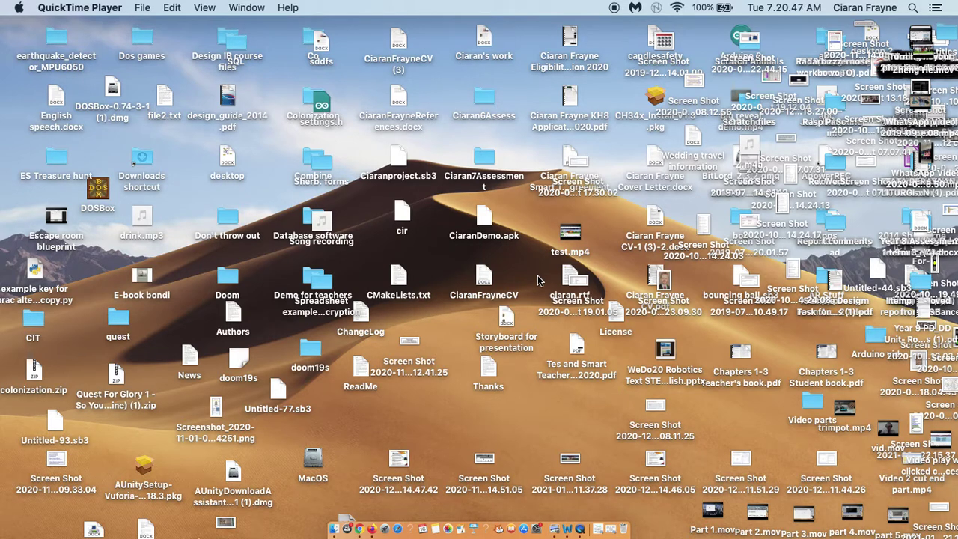
# Launch iMovie from a Spotlight search for 'imovie'.
pyautogui.press('super+space')
pyautogui.write('q')
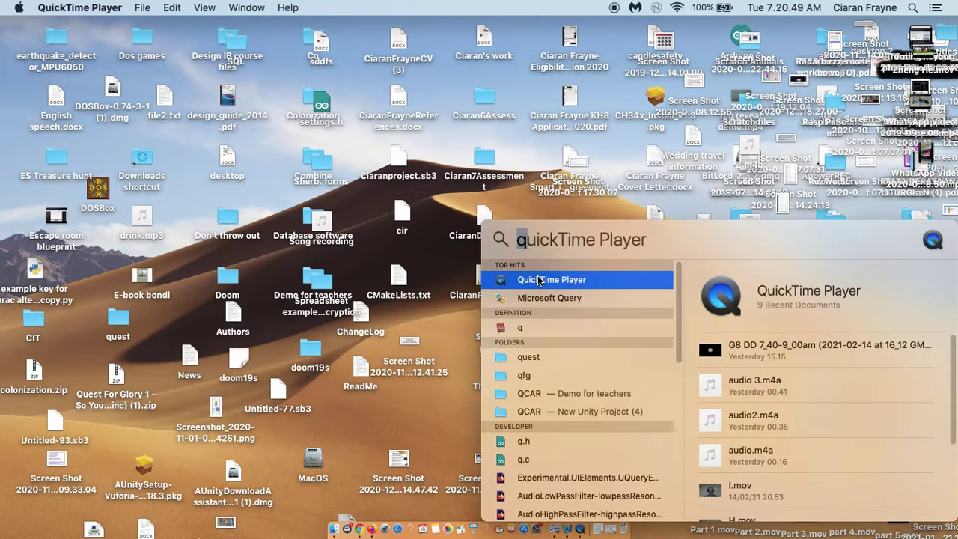
pyautogui.write('imovie')
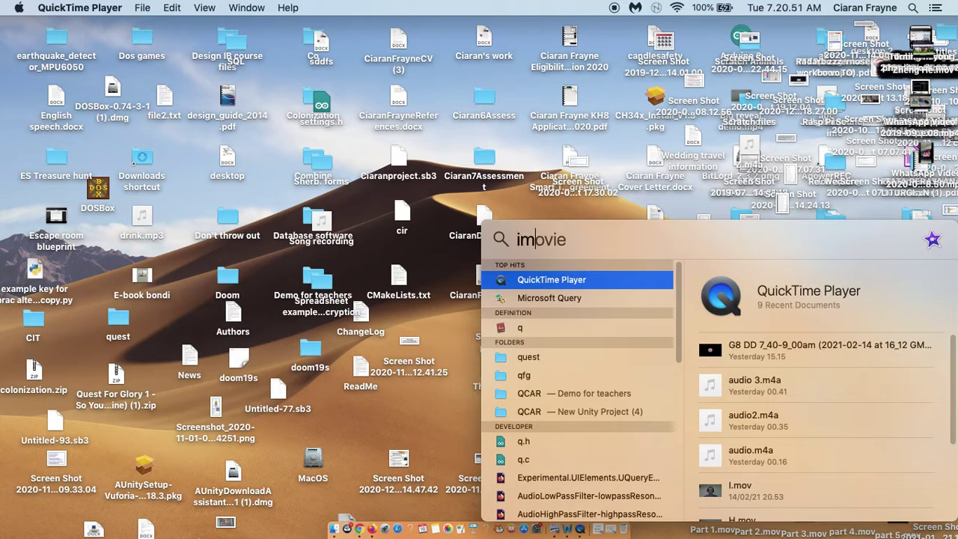
pyautogui.press('BackSpace')
pyautogui.write('w')
pyautogui.press('BackSpace')
pyautogui.write('e')
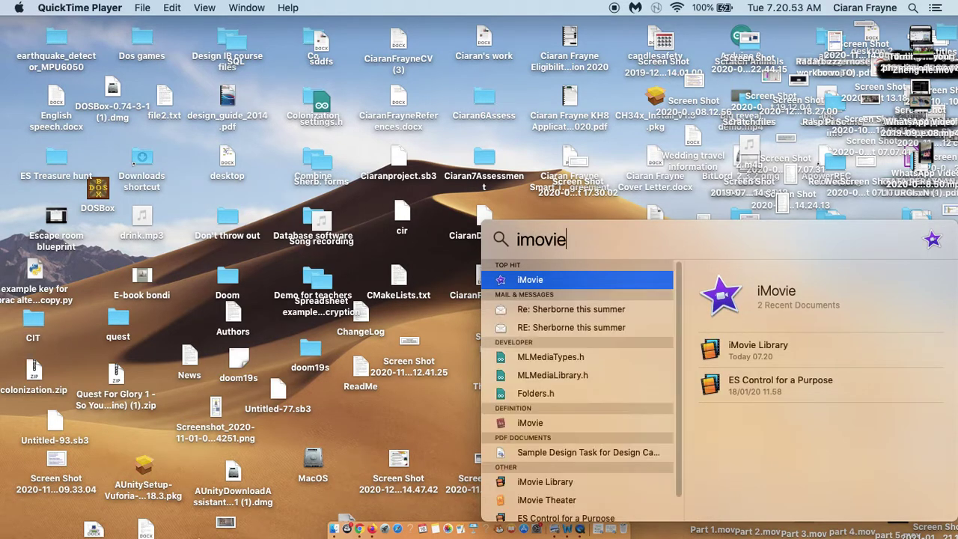
pyautogui.press('Return')
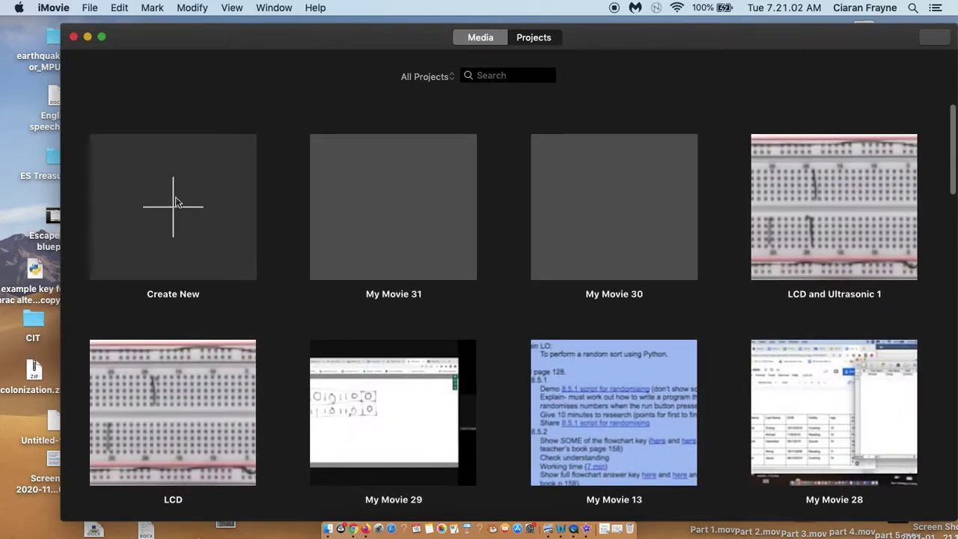
# Create a new movie project (My Movie 32), then switch to Google Chrome.
pyautogui.click(176, 202)
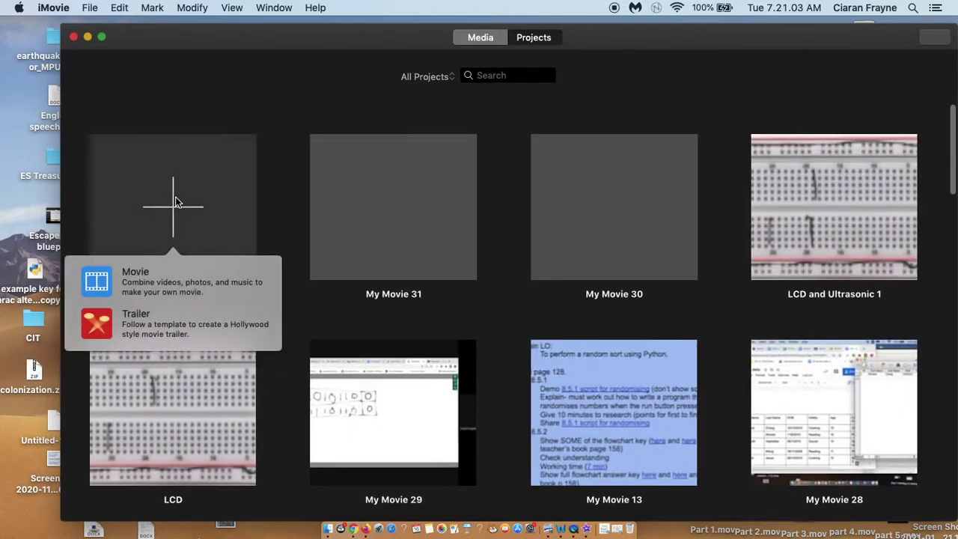
pyautogui.click(178, 278)
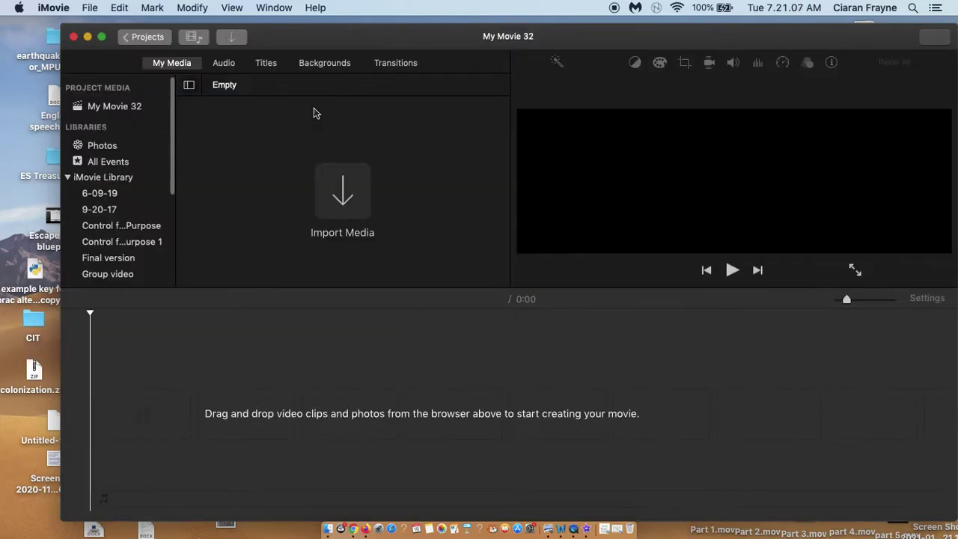
pyautogui.click(353, 531)
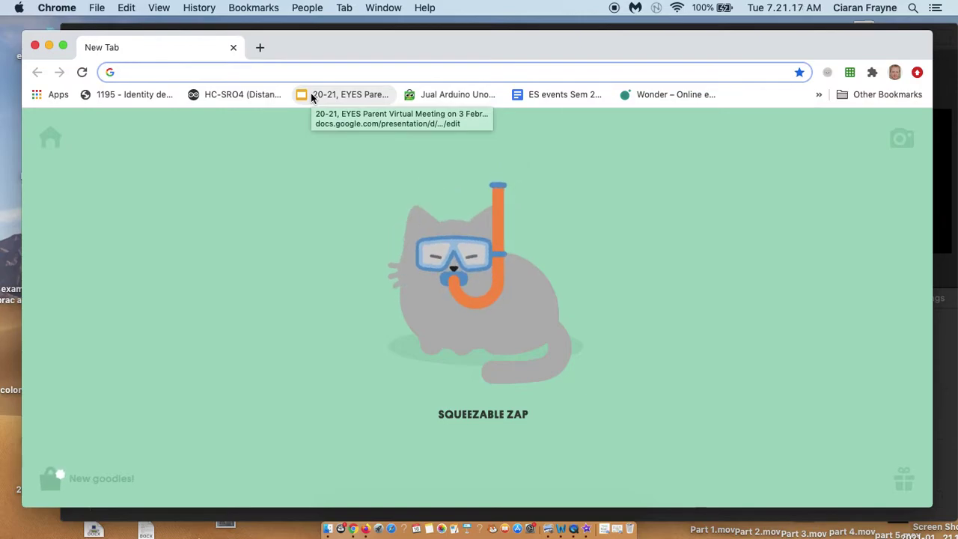
# Search Google Images for 'gif picard facepalm'.
pyautogui.write('gif picar')
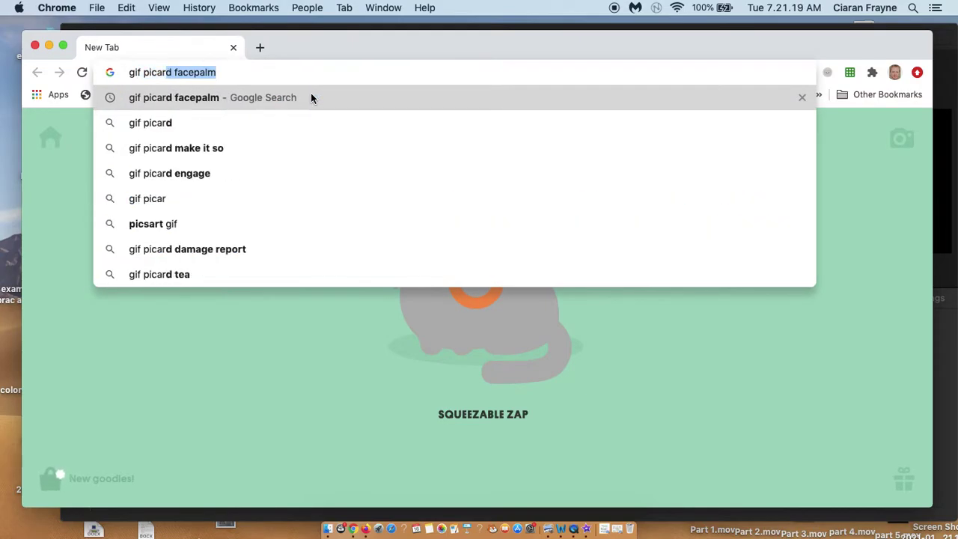
pyautogui.write('d facep')
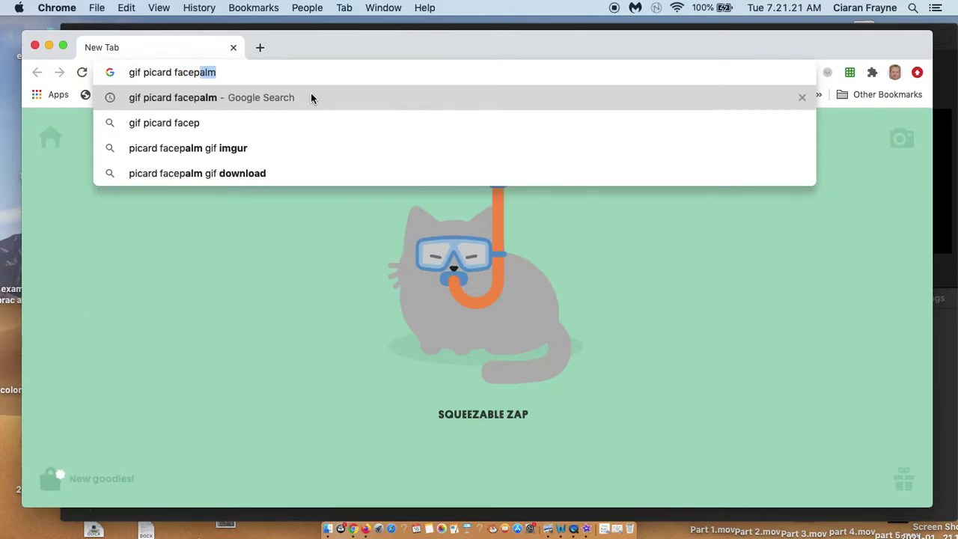
pyautogui.write('alm')
pyautogui.press('Return')
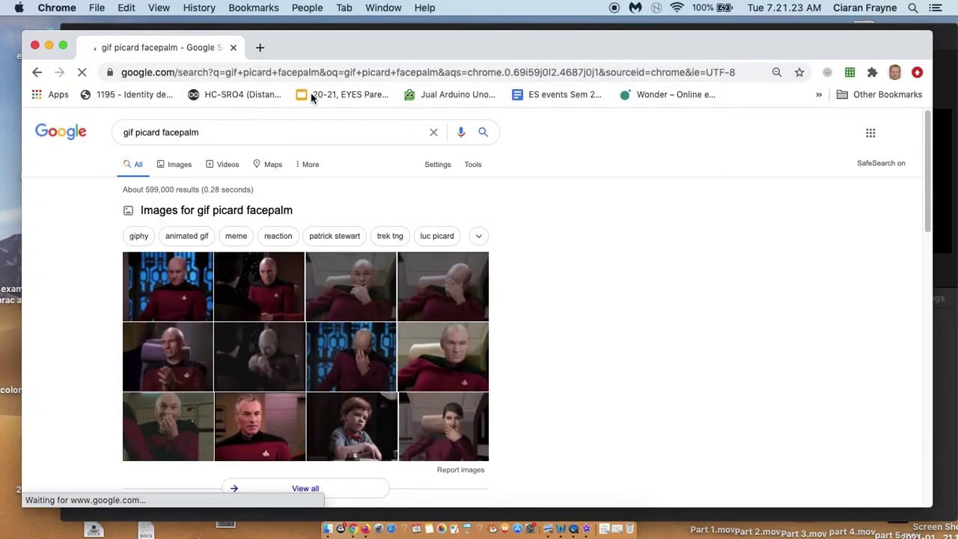
pyautogui.click(178, 166)
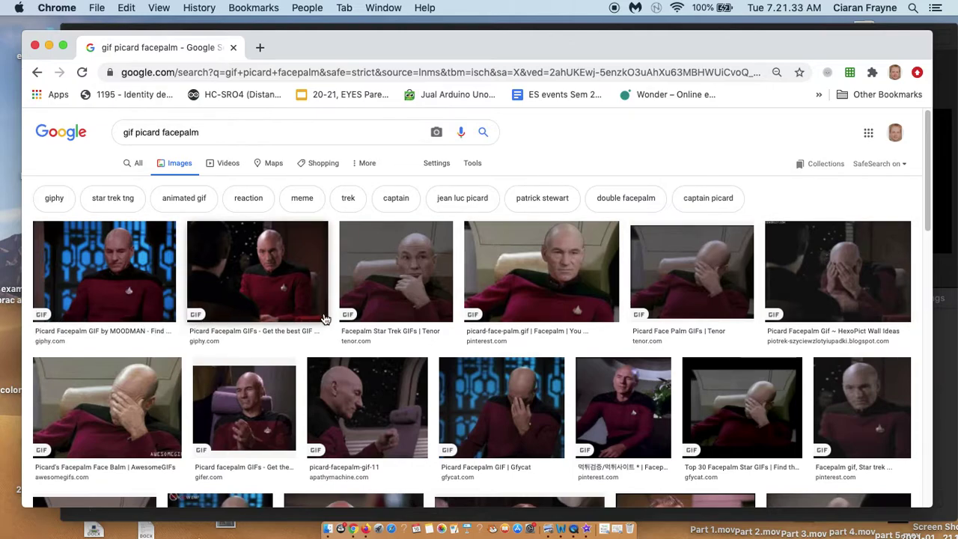
# Save the HexoPict Picard facepalm GIF into Downloads as picard.gif.
pyautogui.click(795, 272)
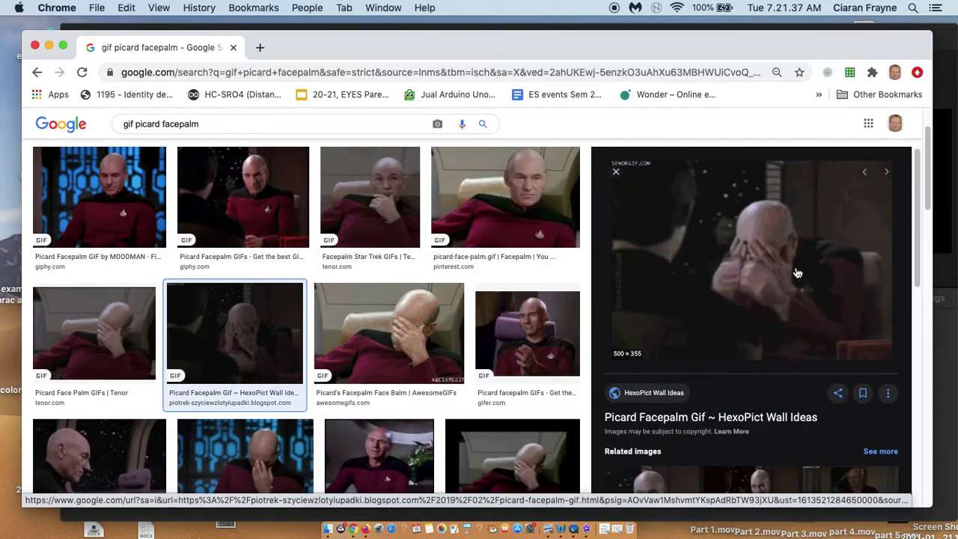
pyautogui.rightClick(796, 273)
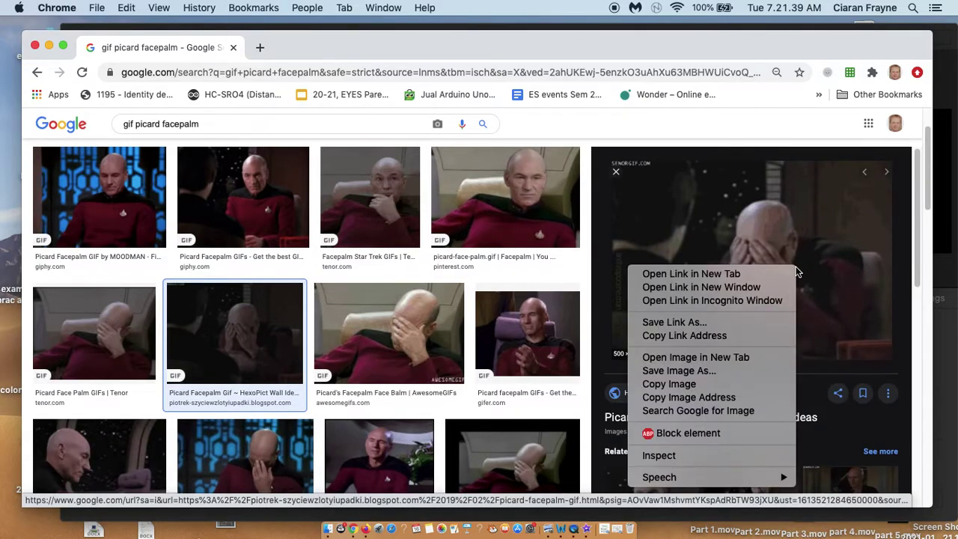
pyautogui.click(730, 370)
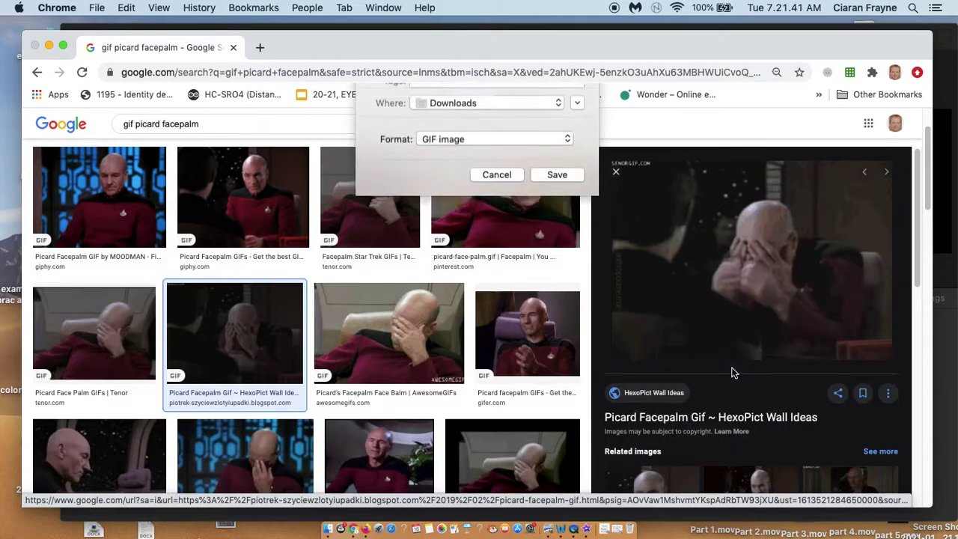
pyautogui.click(553, 145)
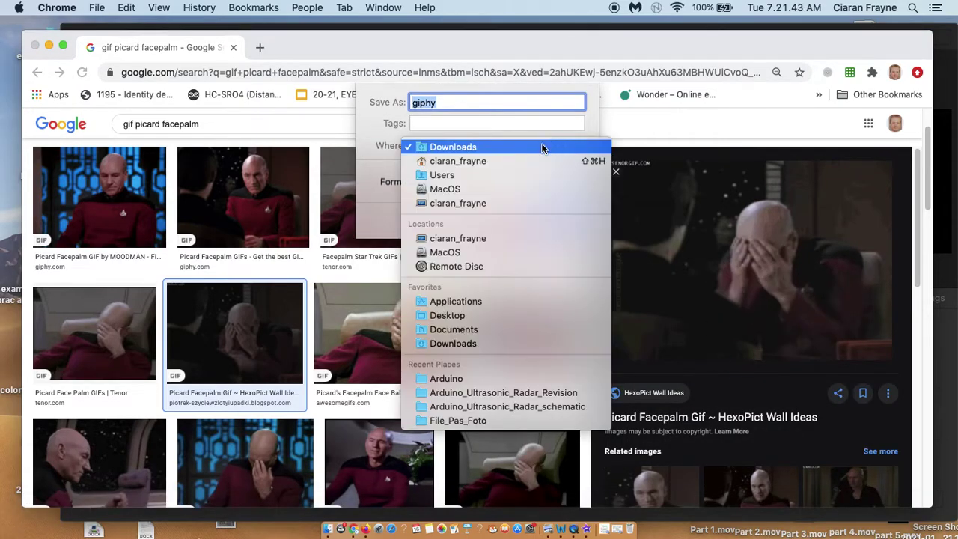
pyautogui.click(538, 147)
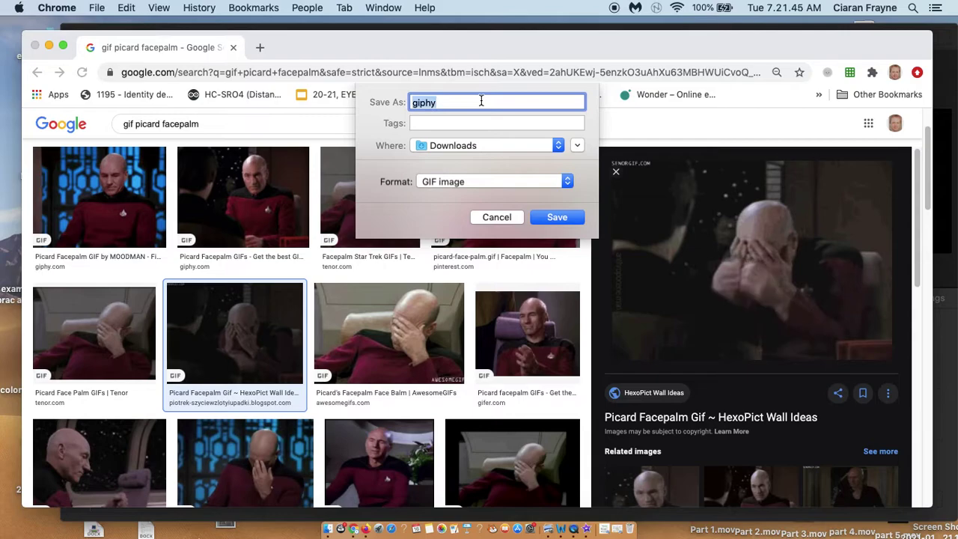
pyautogui.write('picard')
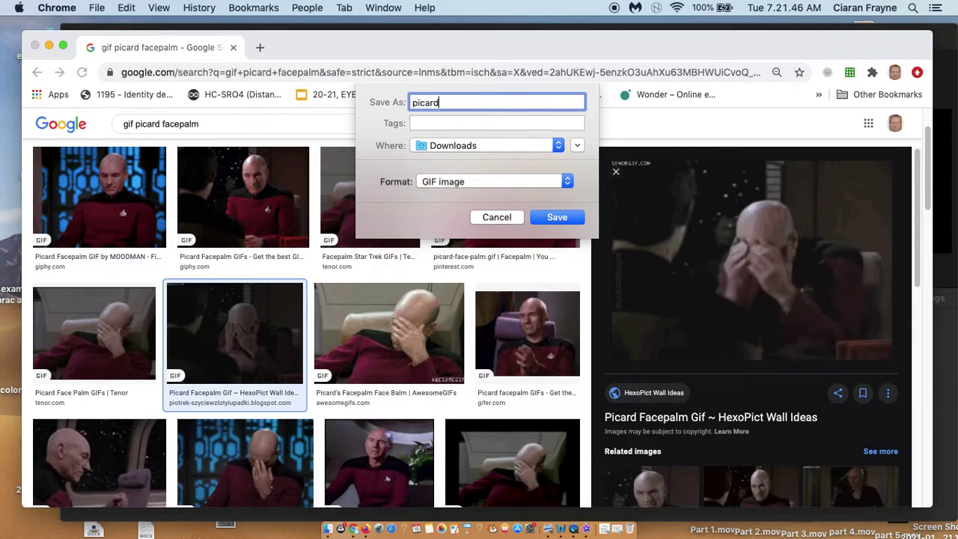
pyautogui.click(565, 218)
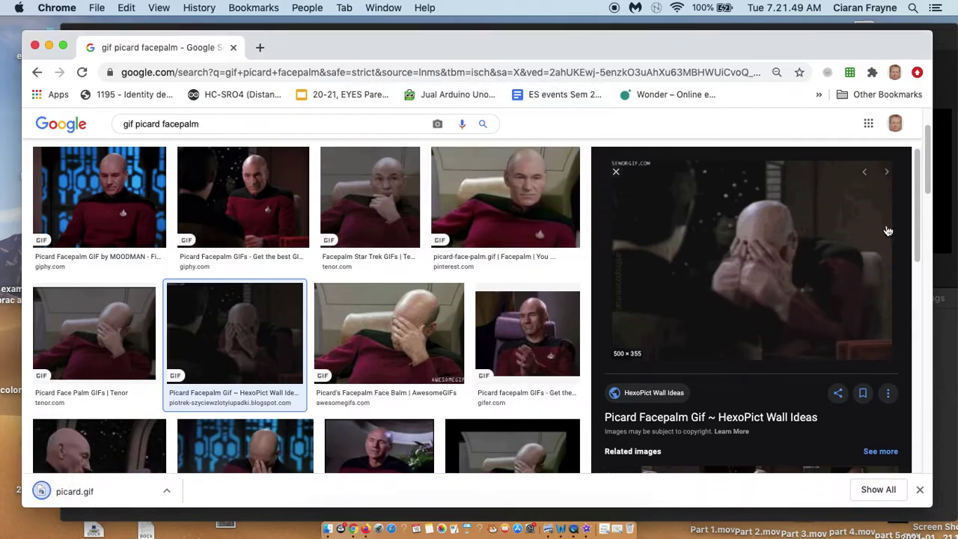
# Replace the search query with 'gif nick kyrgios' and run it.
pyautogui.scroll(2, 926, 179)
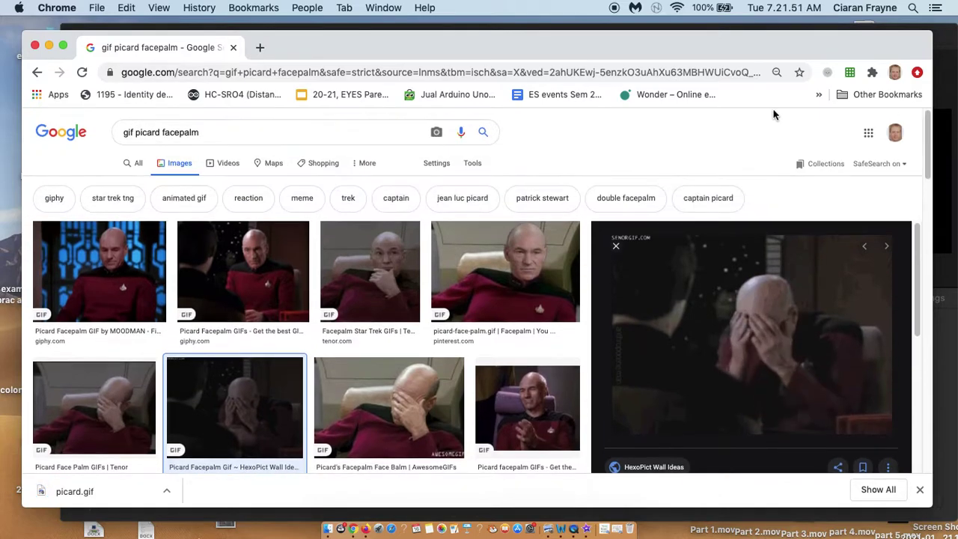
pyautogui.tripleClick(228, 131)
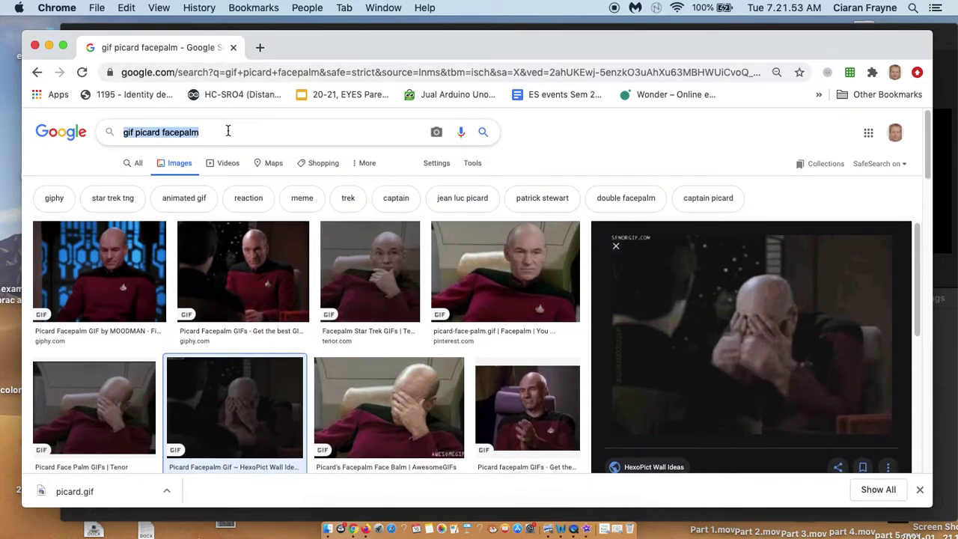
pyautogui.press('BackSpace')
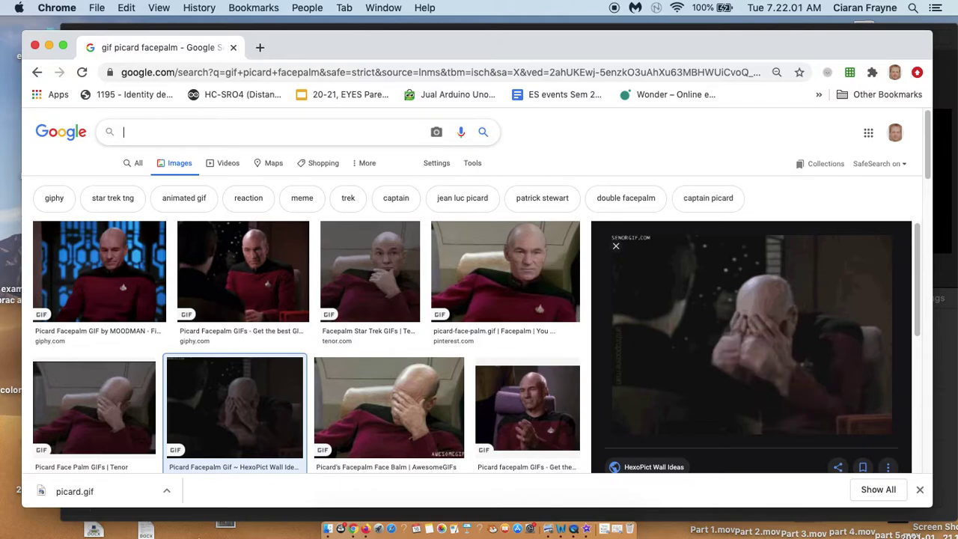
pyautogui.write('ick ky')
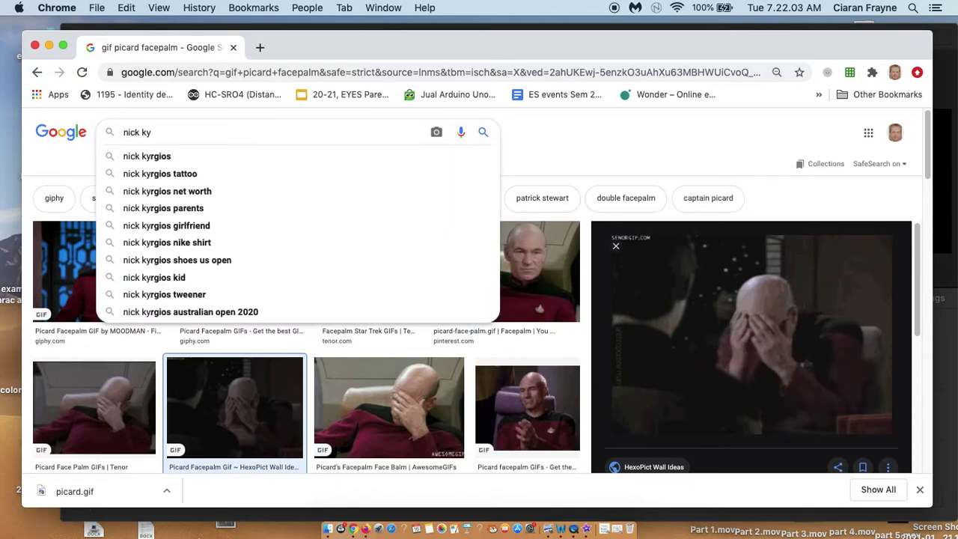
pyautogui.click(216, 156)
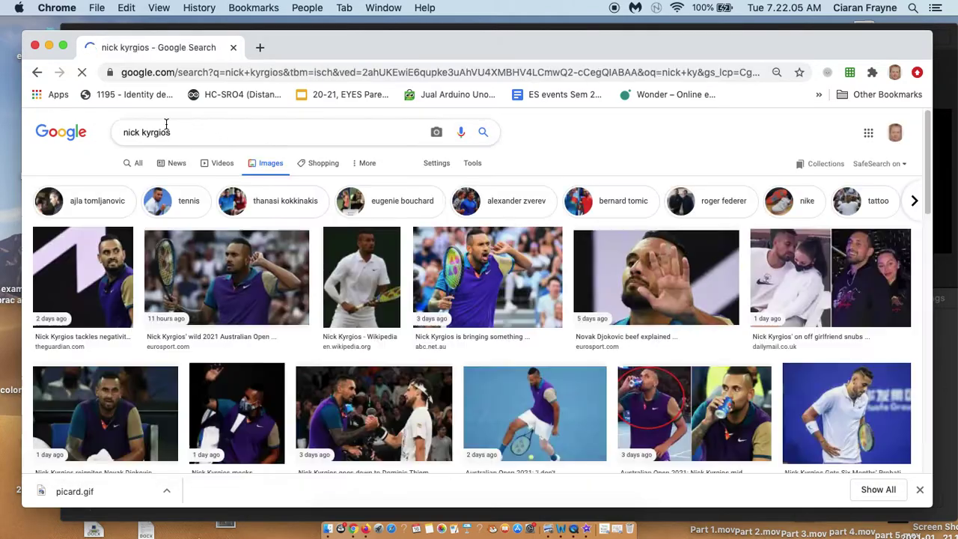
pyautogui.click(141, 132)
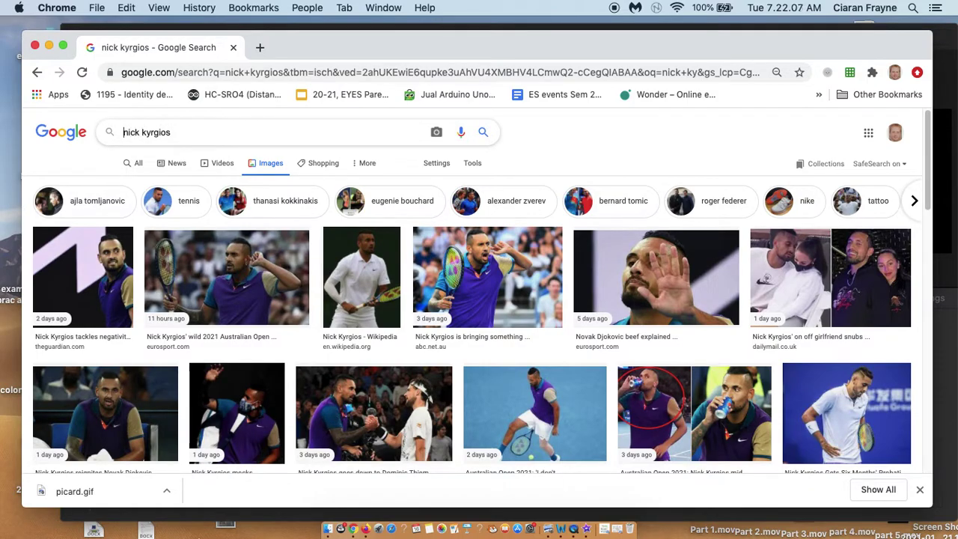
pyautogui.write('gif')
pyautogui.press('Return')
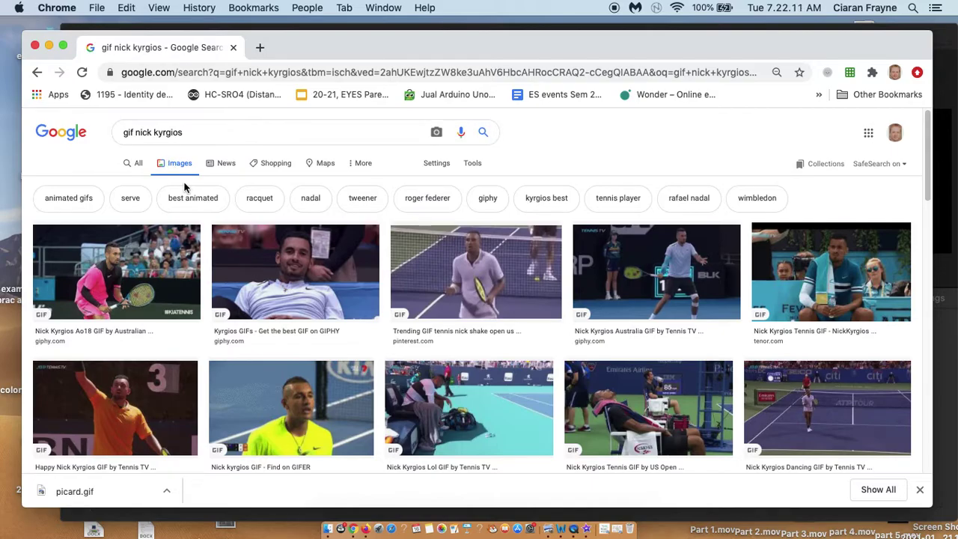
# Save the GIPHY Kyrgios GIF into Downloads as kyrgios.gif.
pyautogui.click(298, 271)
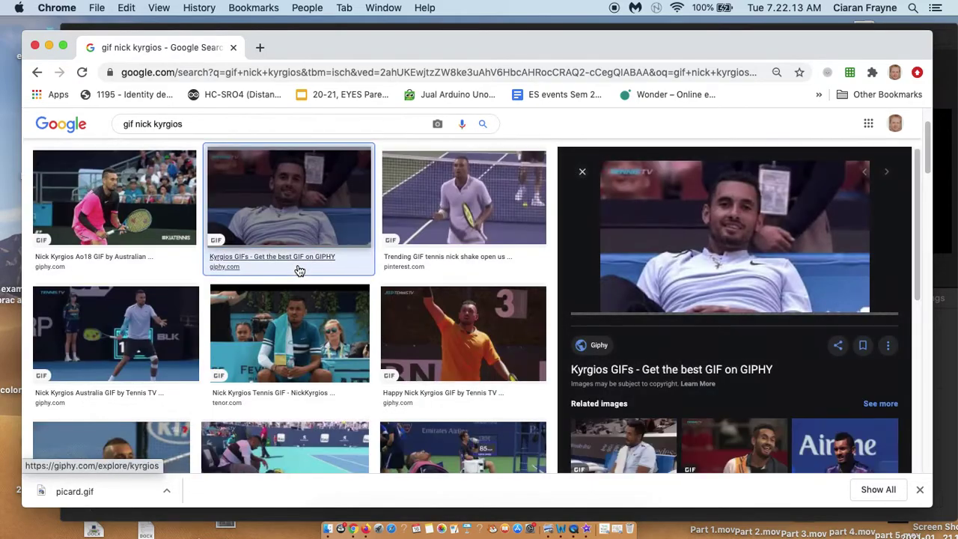
pyautogui.rightClick(814, 199)
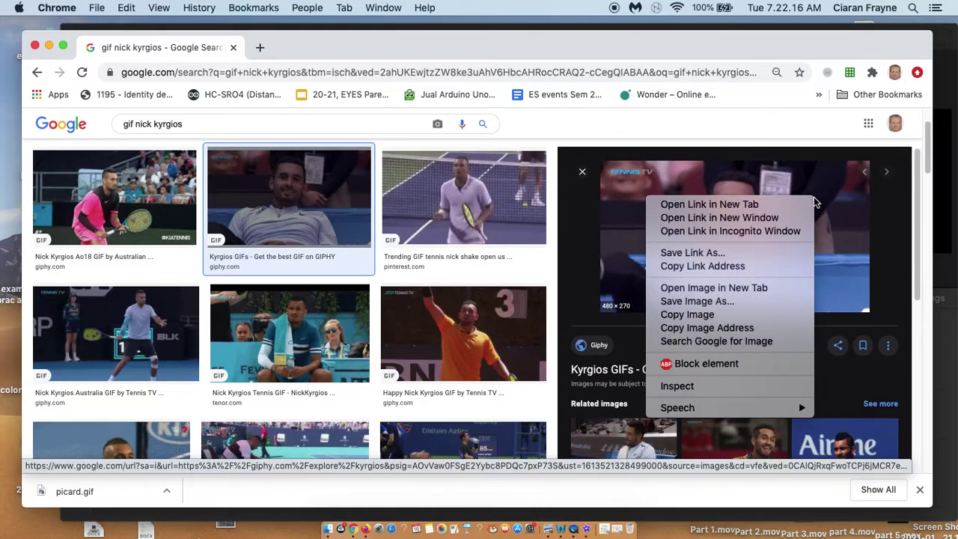
pyautogui.click(765, 302)
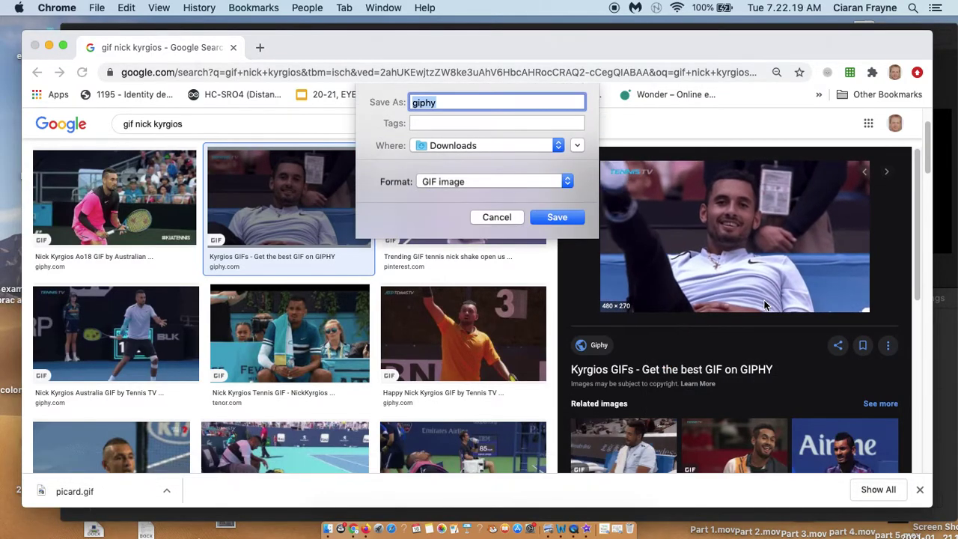
pyautogui.press('BackSpace')
pyautogui.write('ky')
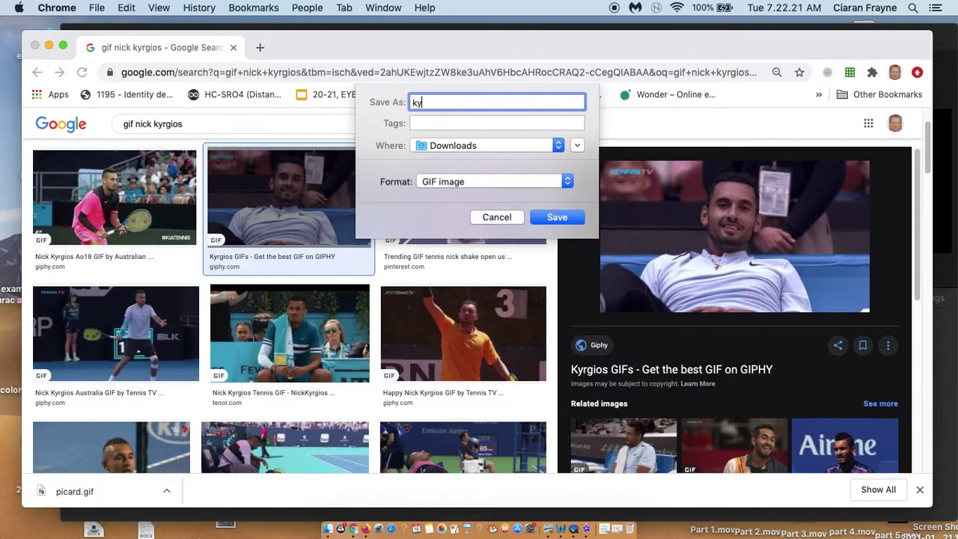
pyautogui.write('rgios')
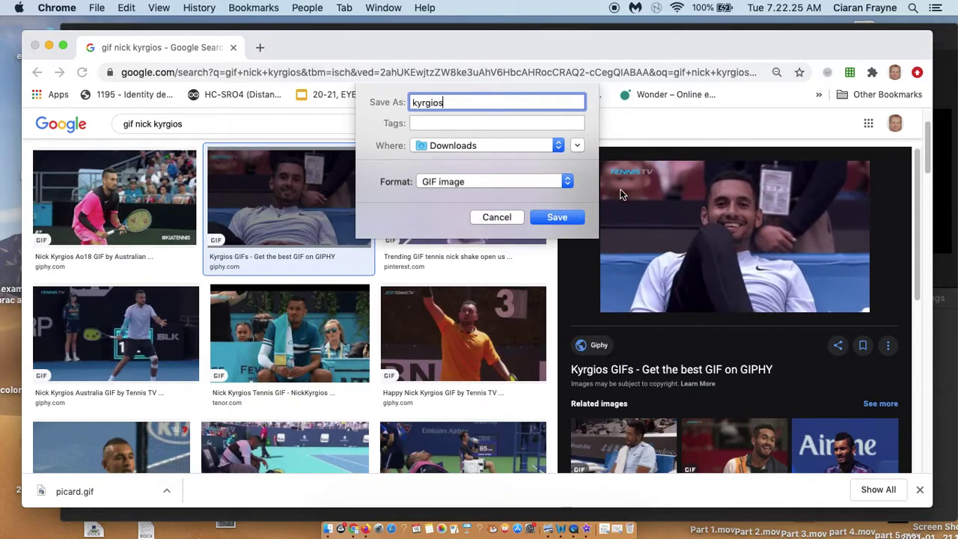
pyautogui.click(575, 218)
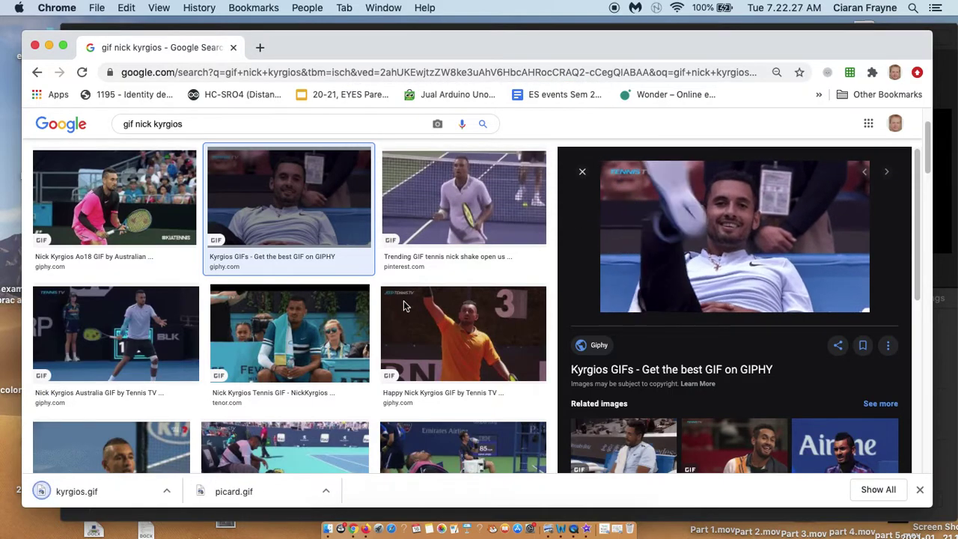
# Minimize Chrome and open the Downloads folder through Spotlight.
pyautogui.click(48, 46)
pyautogui.press('super+space')
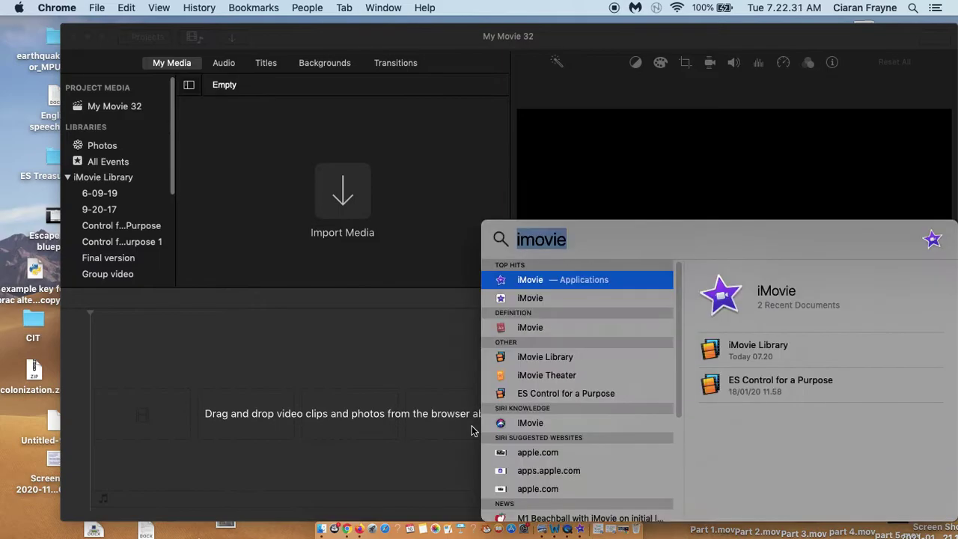
pyautogui.write('Downloads')
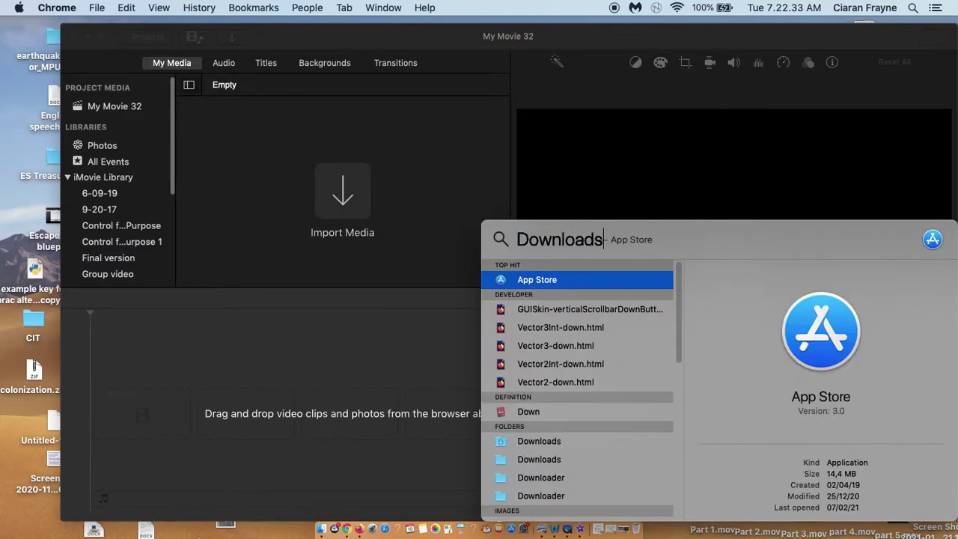
pyautogui.press('Return')
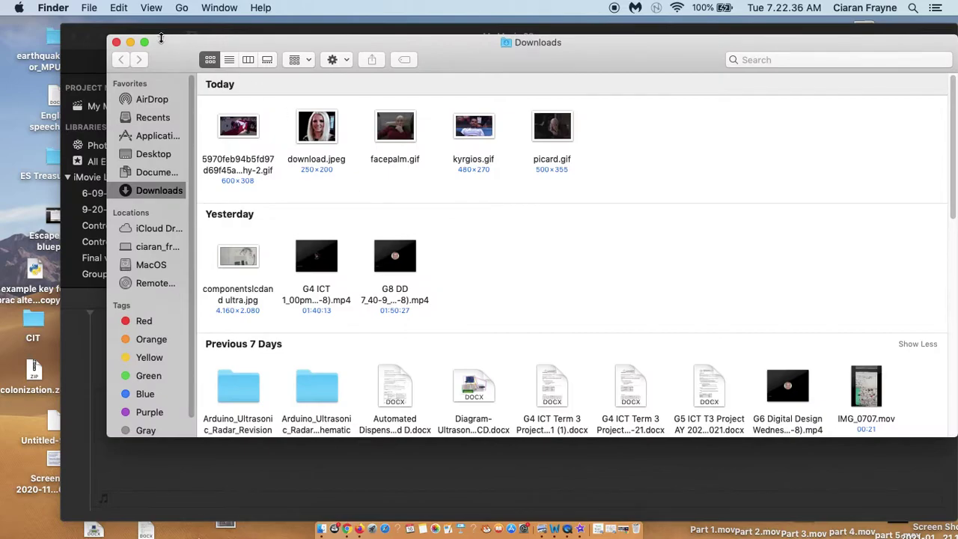
# Move the Downloads window below iMovie and drag kyrgios.gif toward the project.
pyautogui.moveTo(160, 37); pyautogui.dragTo(71, 304)
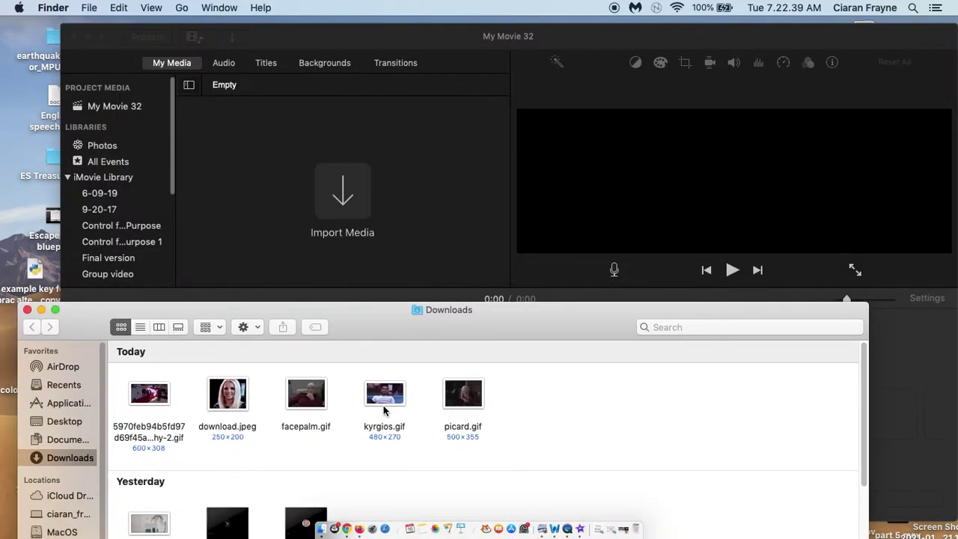
pyautogui.moveTo(384, 409); pyautogui.dragTo(337, 202)
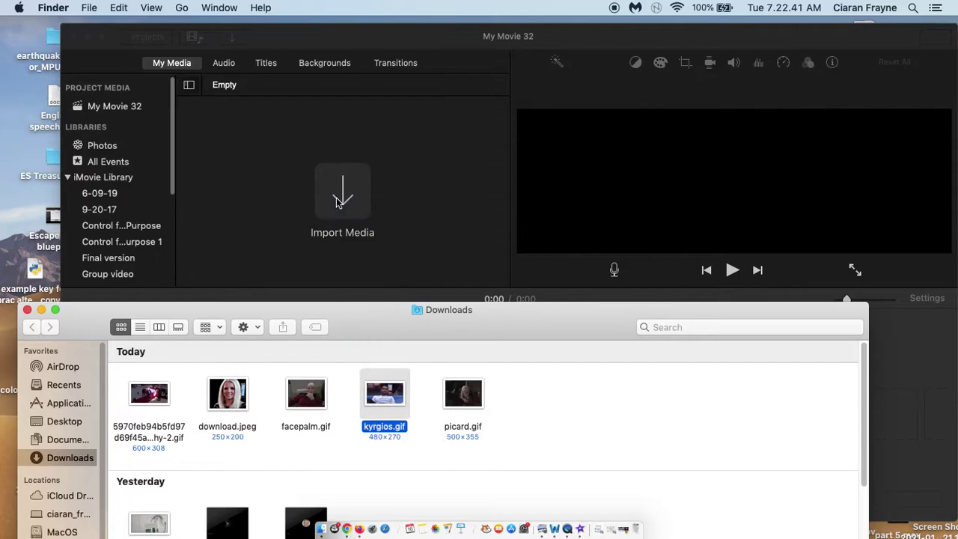
pyautogui.moveTo(377, 400); pyautogui.dragTo(358, 199)
# Import kyrgios.gif and picard.gif from the home Downloads folder into My Movie 32.
pyautogui.click(359, 201)
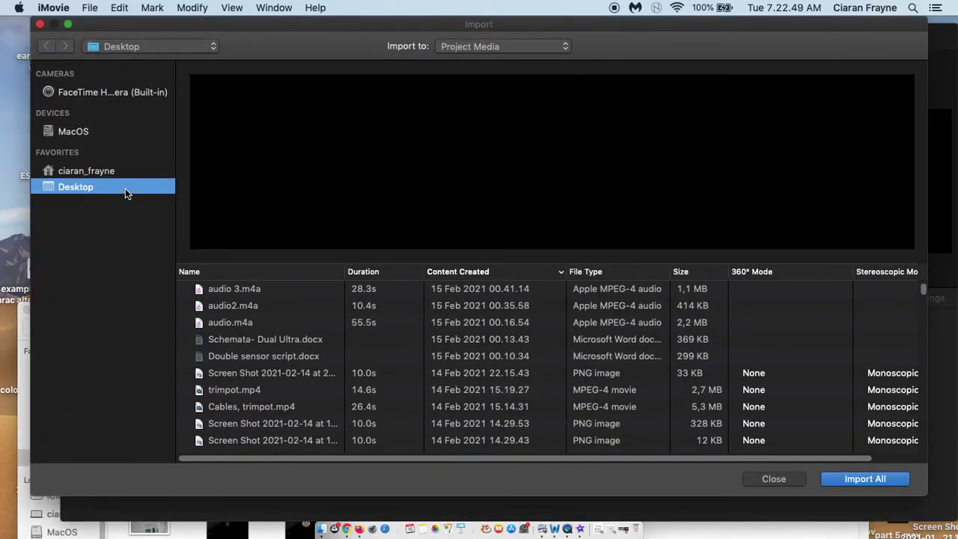
pyautogui.click(90, 171)
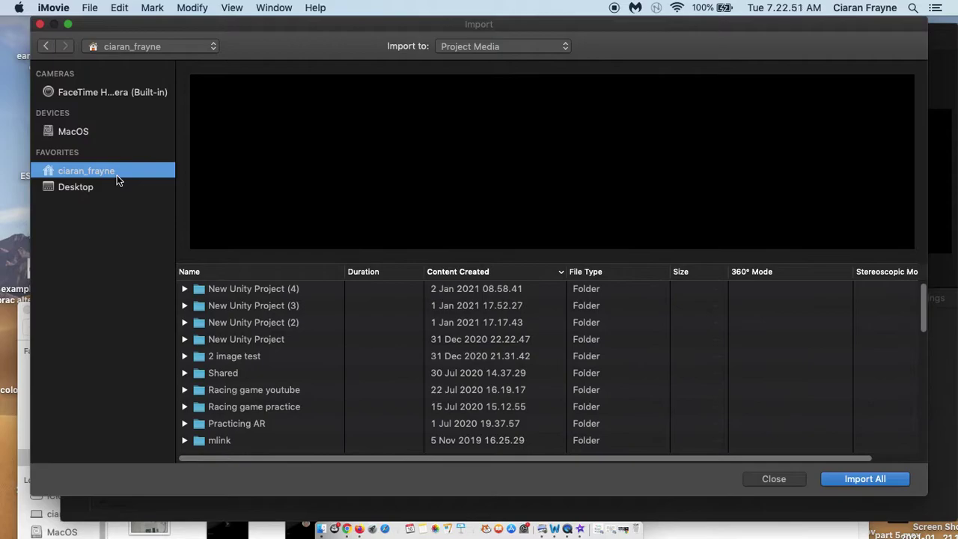
pyautogui.moveTo(922, 320); pyautogui.dragTo(941, 464)
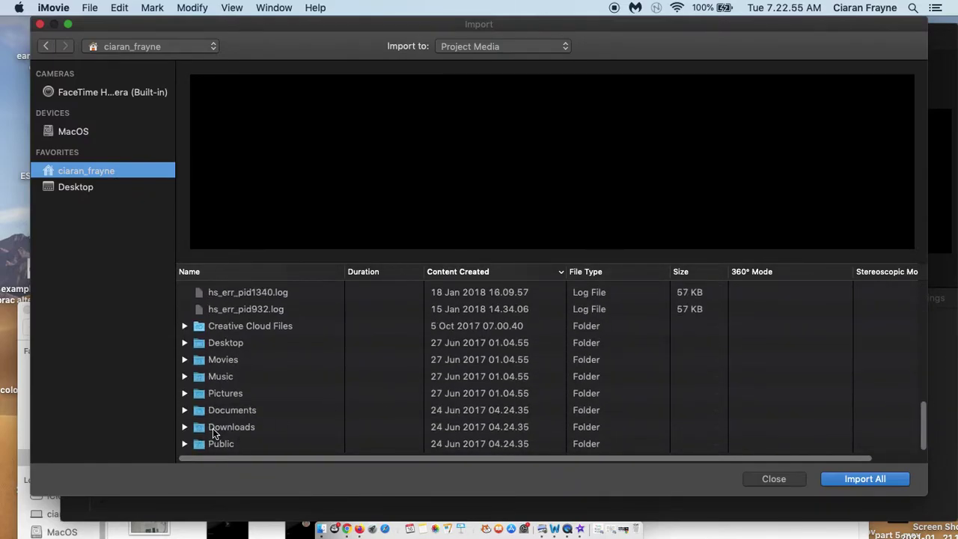
pyautogui.doubleClick(212, 428)
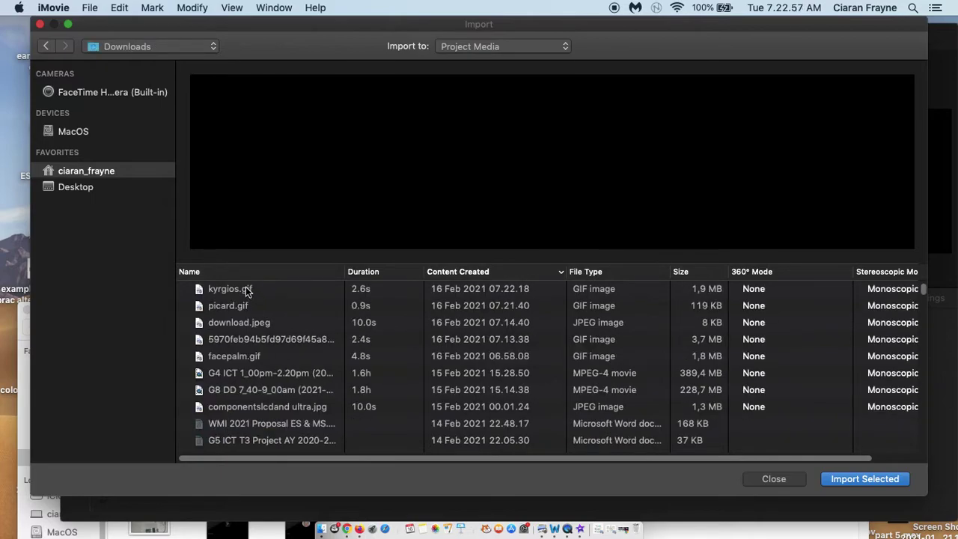
pyautogui.click(245, 291)
pyautogui.keyDown('shift'); pyautogui.click(241, 307); pyautogui.keyUp('shift')
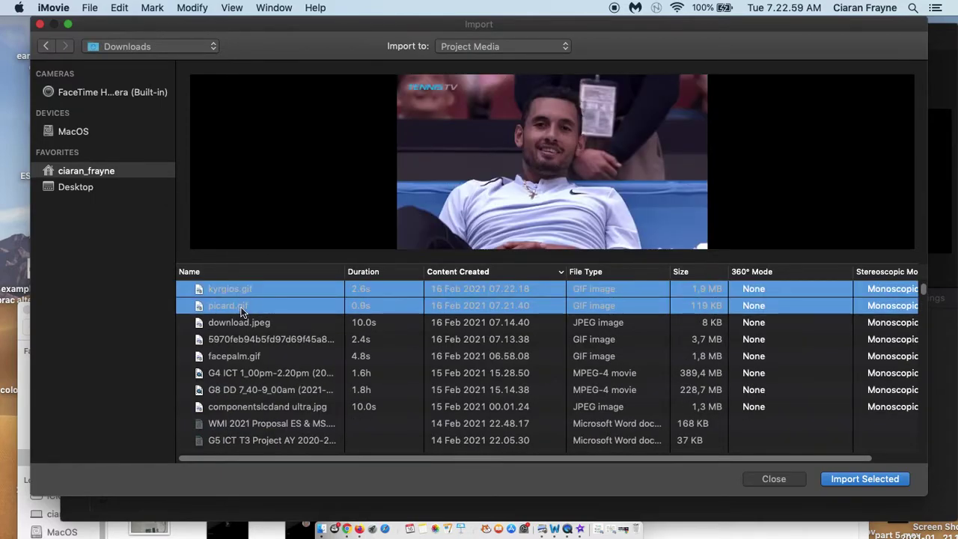
pyautogui.click(864, 479)
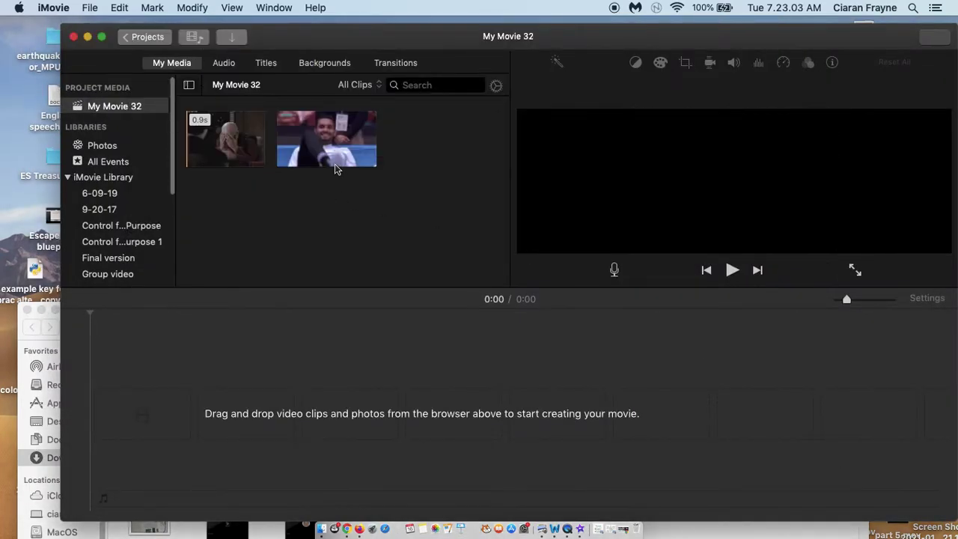
# Preview both clips and place the 2.6s Kyrgios tennis clip on the timeline.
pyautogui.click(216, 150)
pyautogui.click(326, 139)
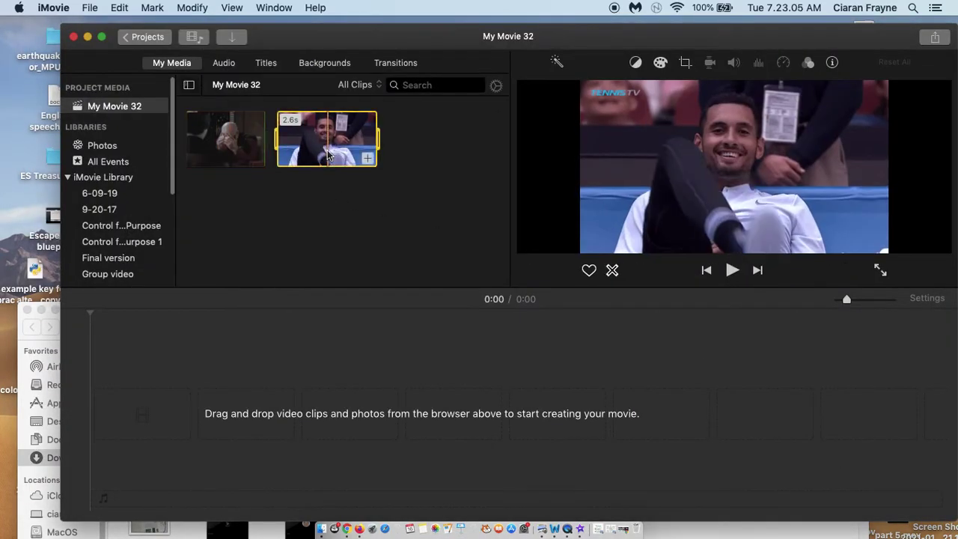
pyautogui.click(219, 146)
pyautogui.click(322, 129)
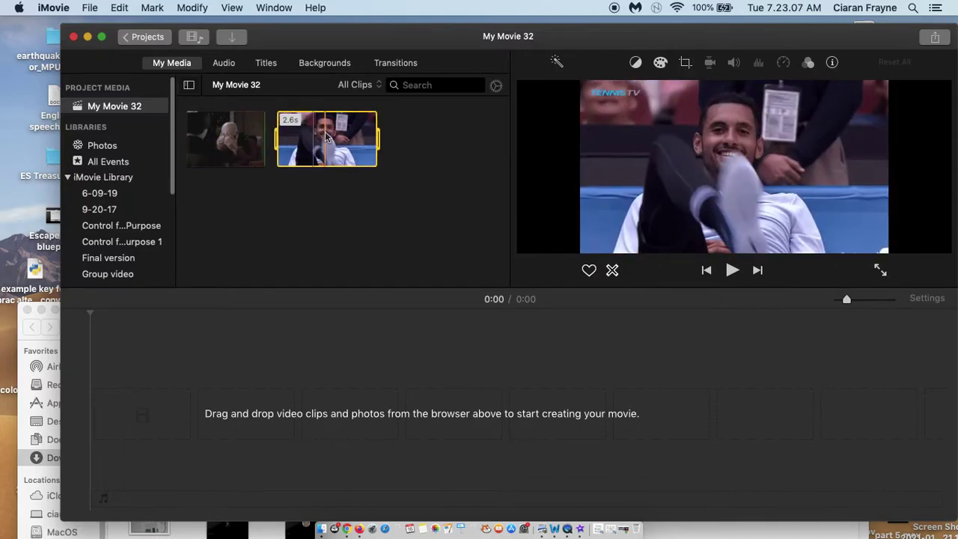
pyautogui.moveTo(324, 132); pyautogui.dragTo(133, 445)
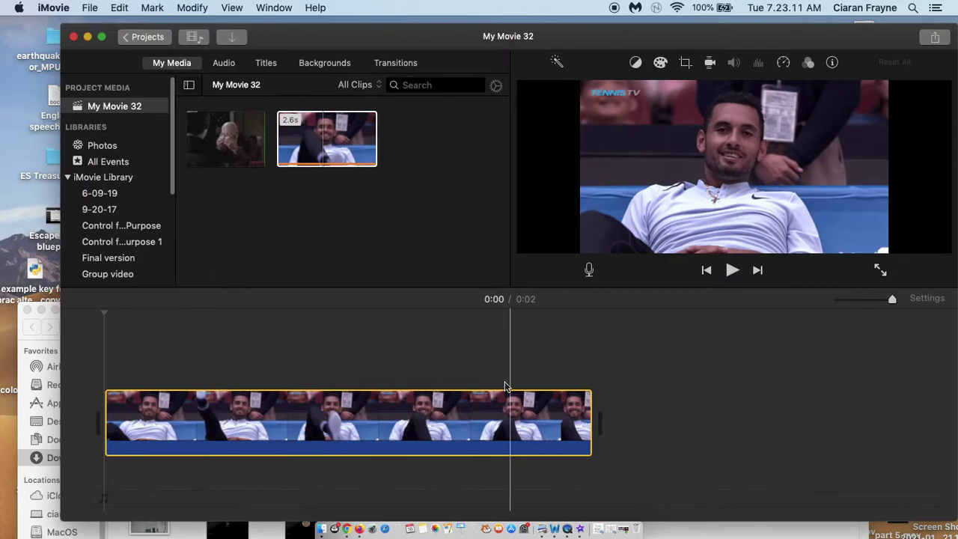
pyautogui.click(214, 151)
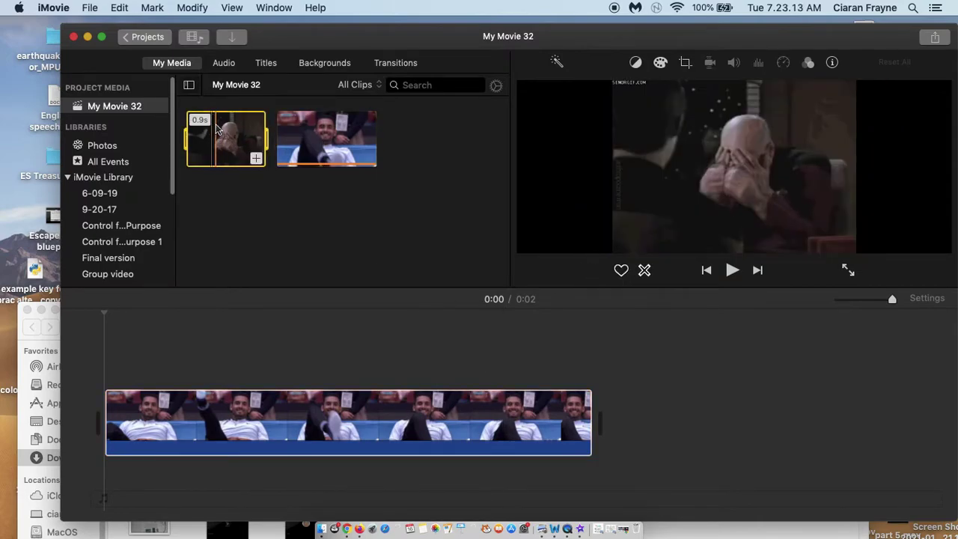
# Overlay the Picard clip on the tennis clip as an enlarged top-right picture-in-picture inset.
pyautogui.moveTo(216, 134); pyautogui.dragTo(429, 360)
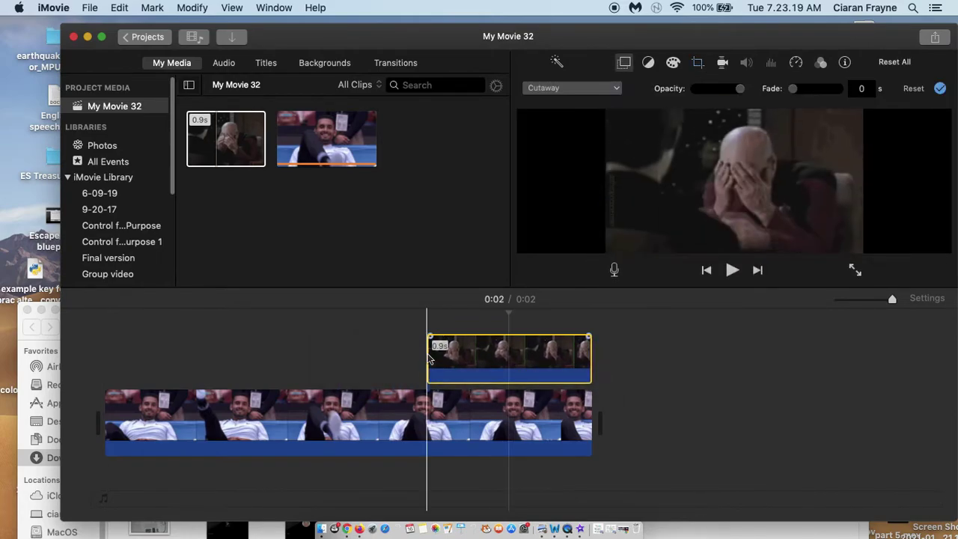
pyautogui.click(534, 450)
pyautogui.click(529, 362)
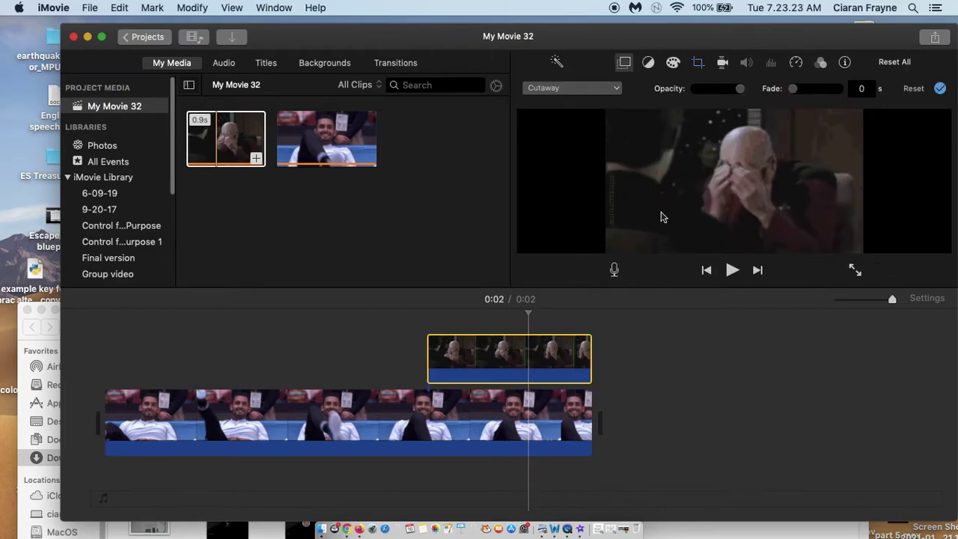
pyautogui.click(572, 89)
pyautogui.click(582, 139)
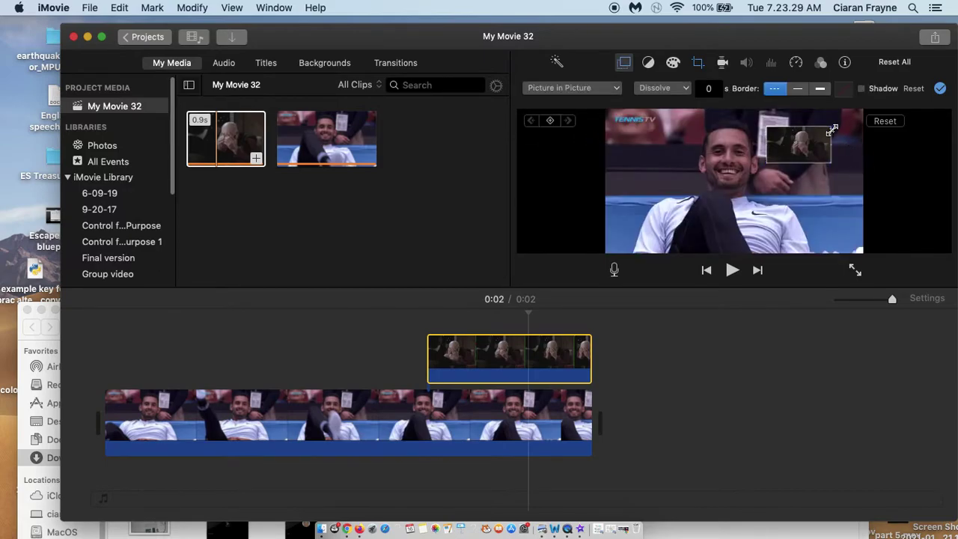
pyautogui.moveTo(831, 126); pyautogui.dragTo(865, 118)
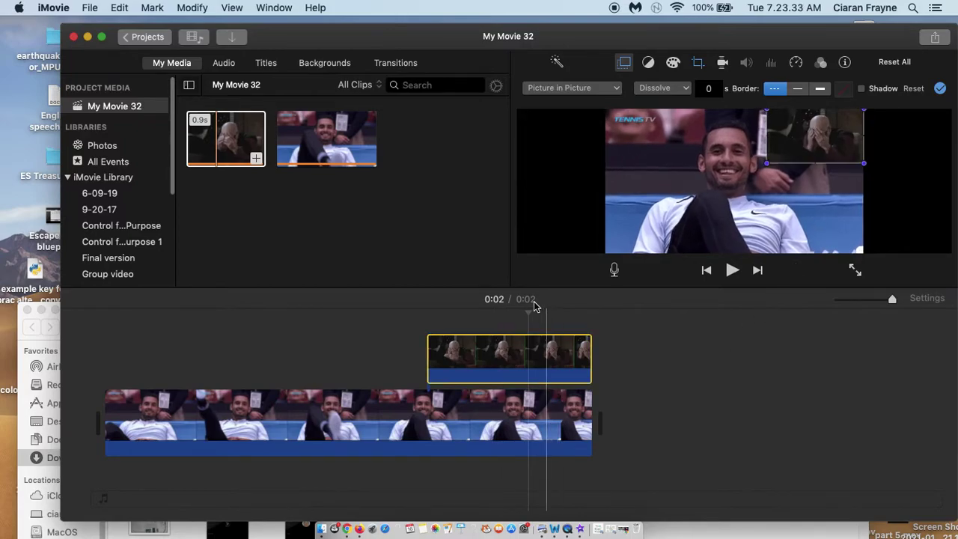
pyautogui.press('\\')
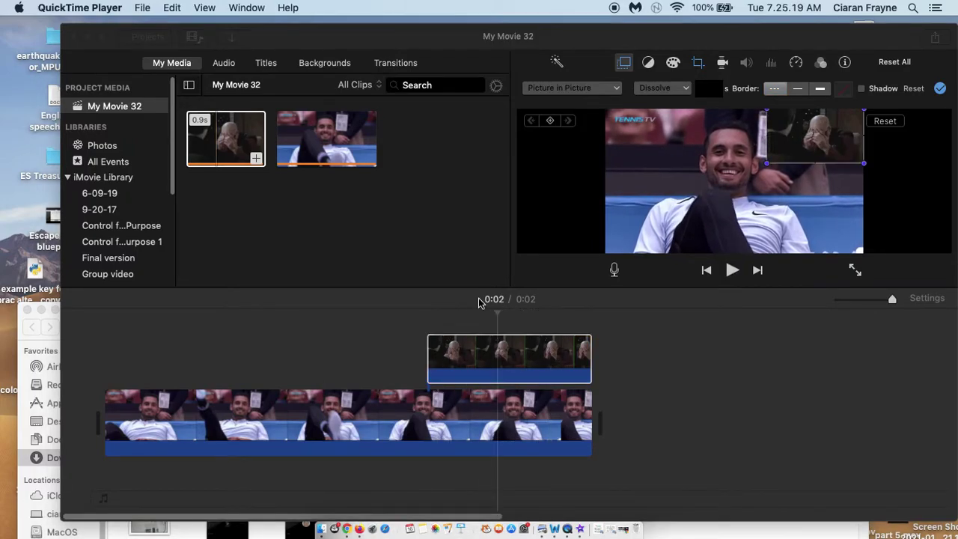
pyautogui.click(751, 448)
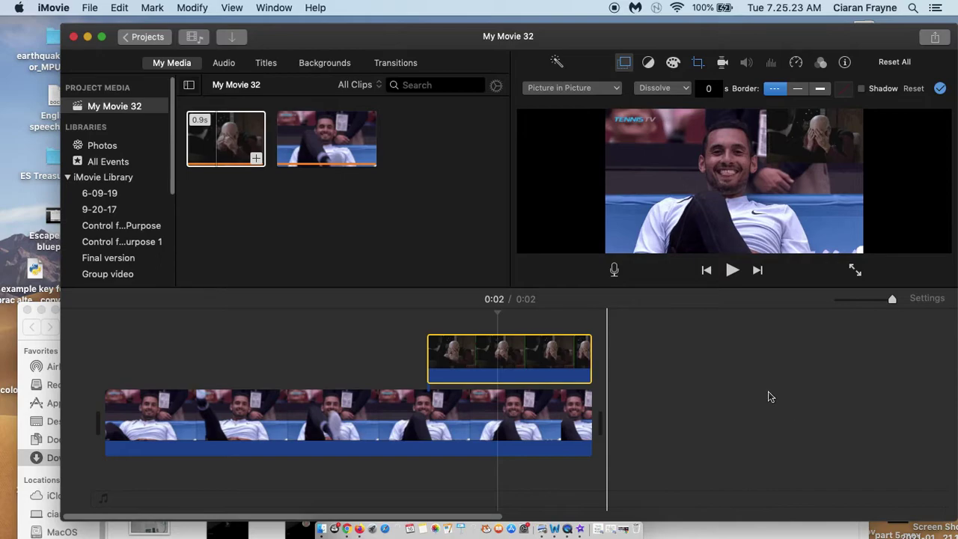
pyautogui.click(733, 357)
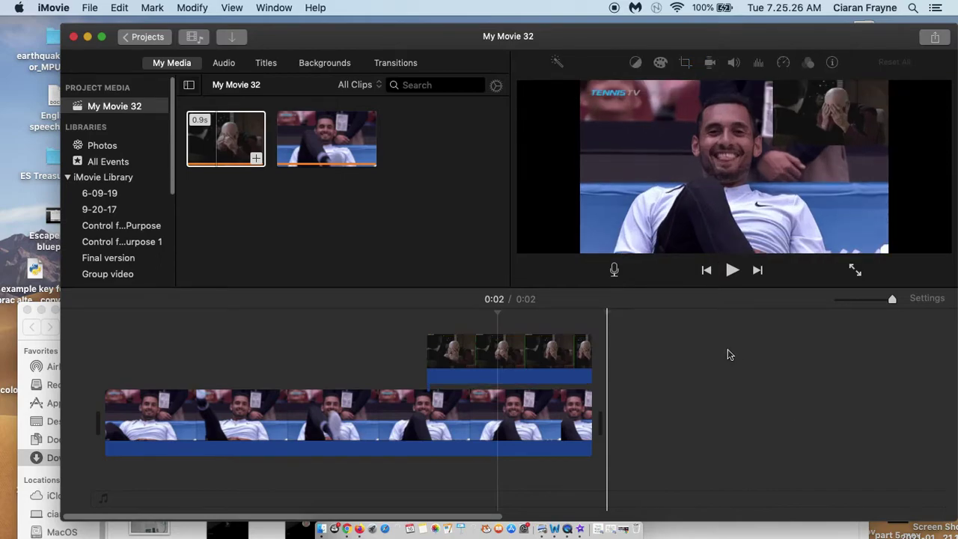
# Export My Movie 32 as a 720p 60 high-quality file to the Desktop, then reveal it in Finder.
pyautogui.click(90, 7)
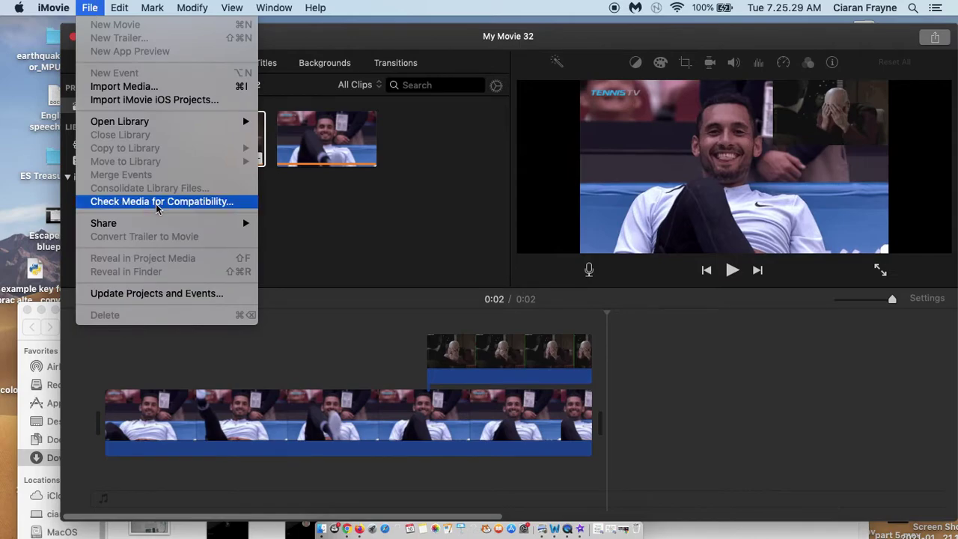
pyautogui.moveTo(161, 224)
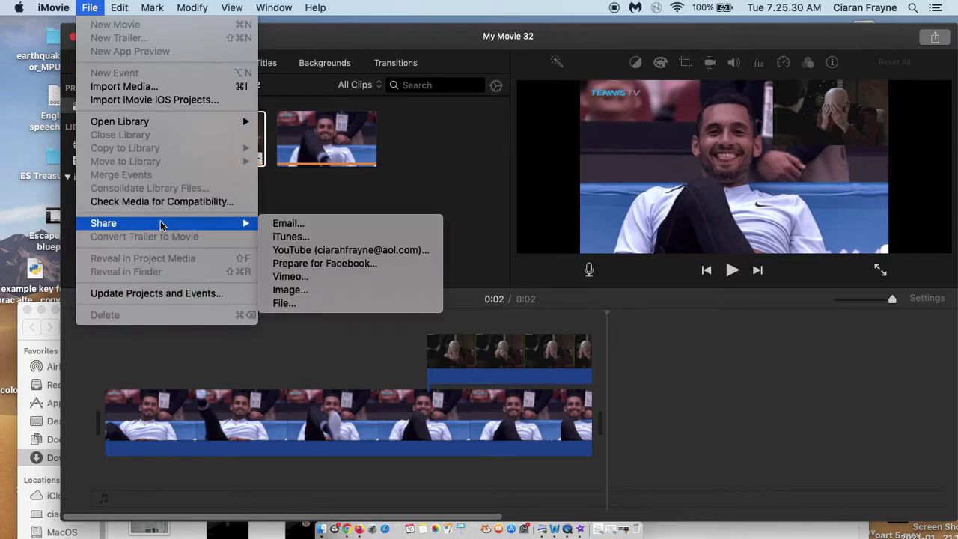
pyautogui.click(322, 303)
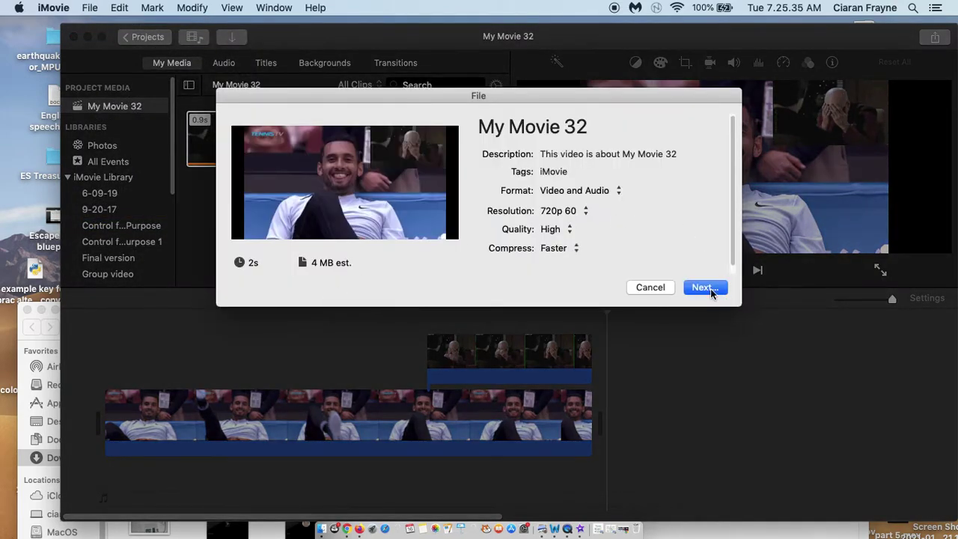
pyautogui.click(710, 288)
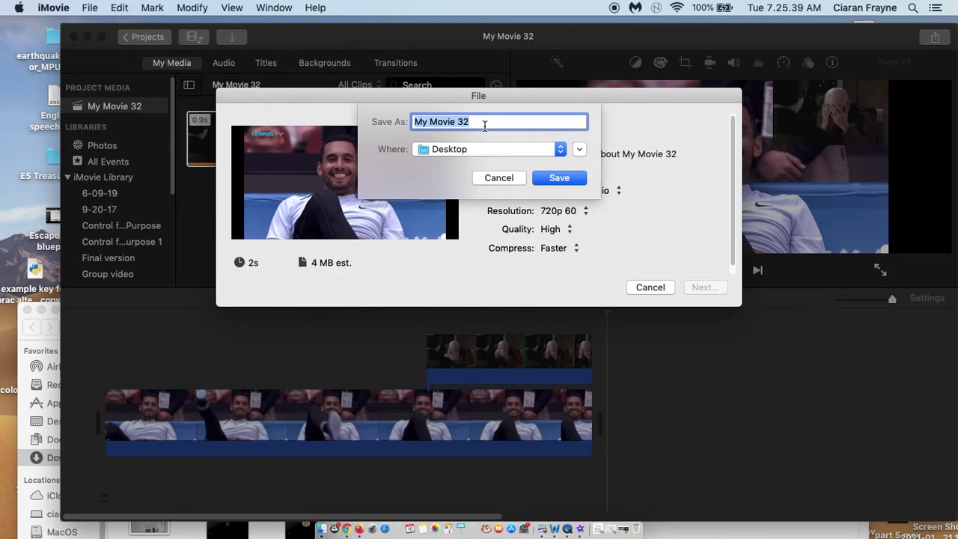
pyautogui.click(560, 179)
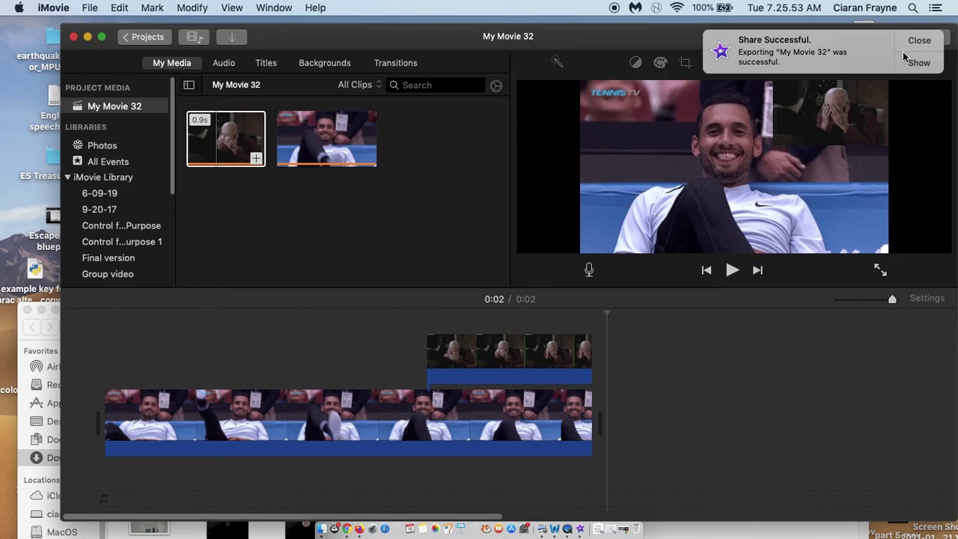
pyautogui.click(919, 62)
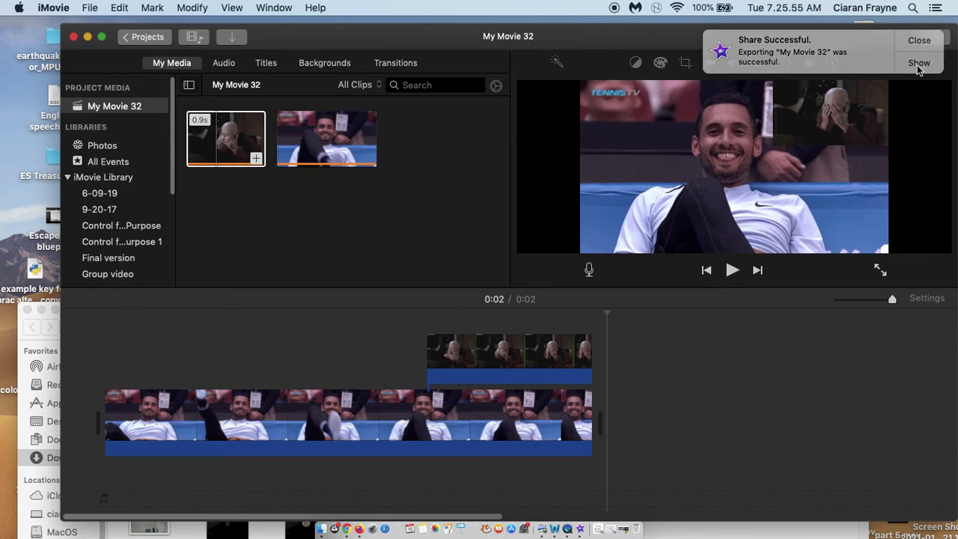